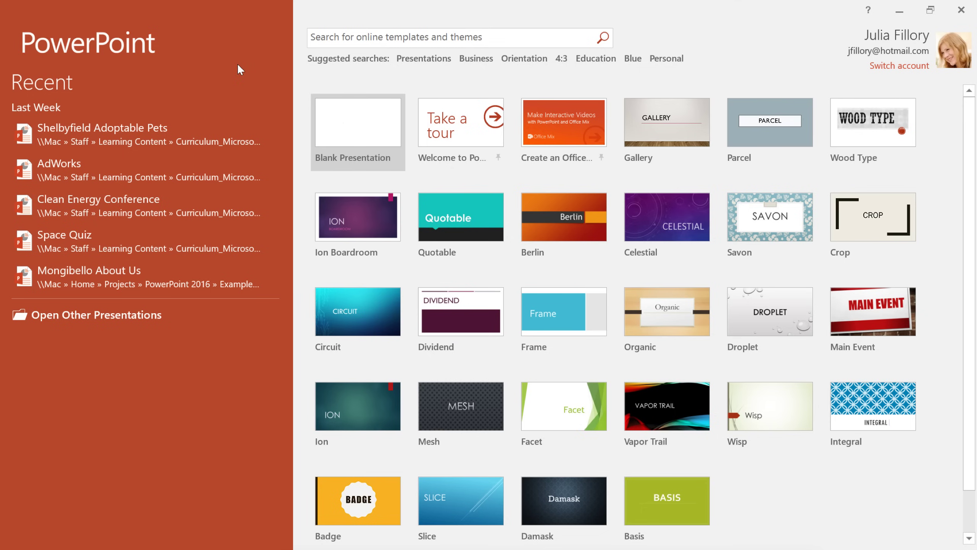
Start a blank presentation, then browse the Design, Insert and Home ribbon tabs.
left_click(351, 170)
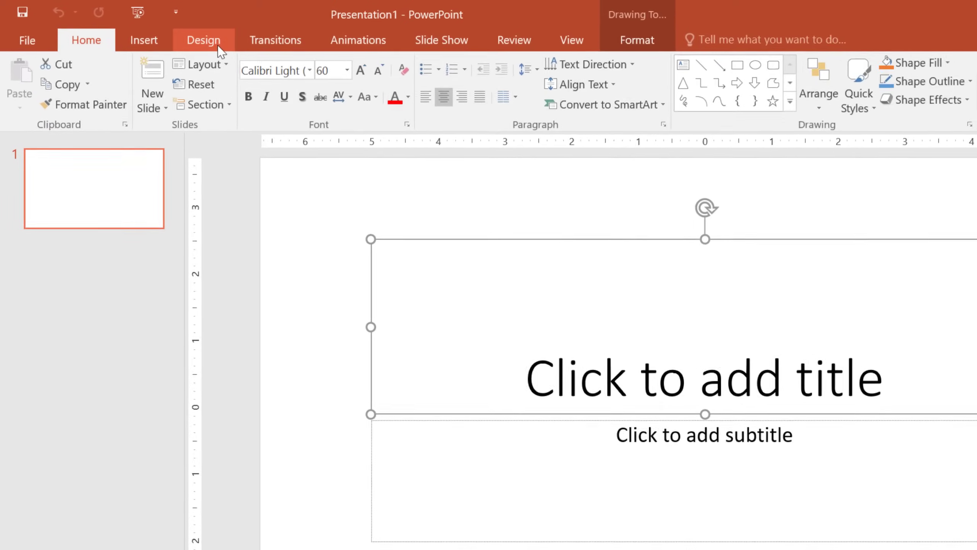
left_click(185, 38)
left_click(172, 43)
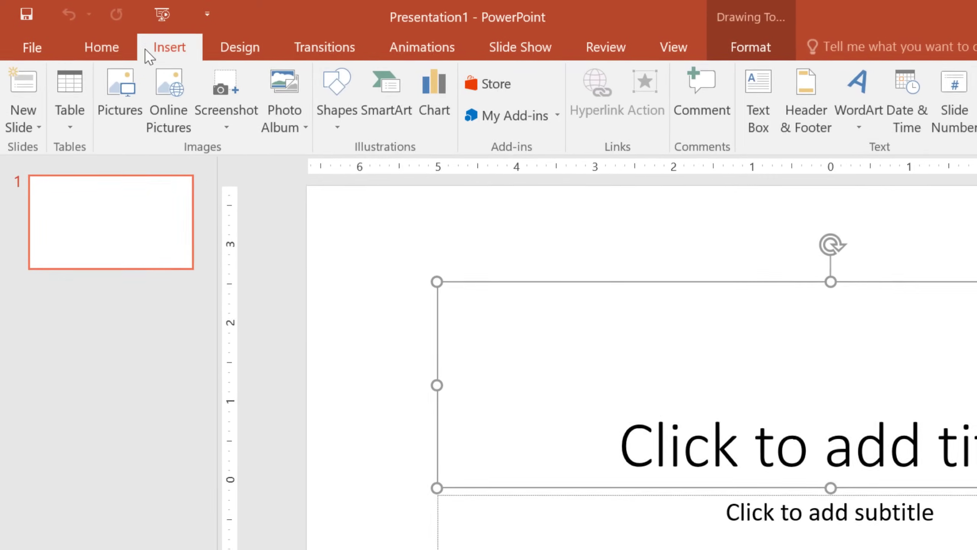
left_click(133, 47)
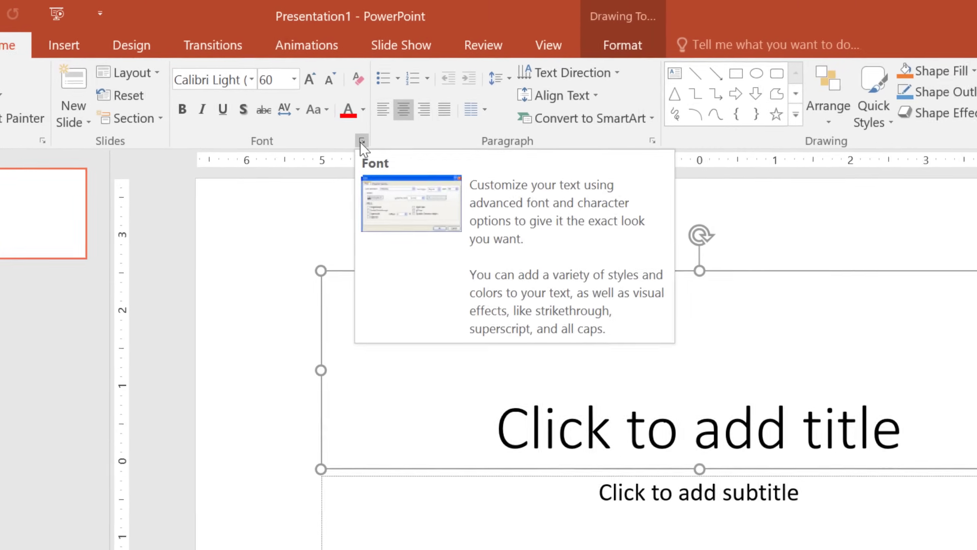
left_click(361, 141)
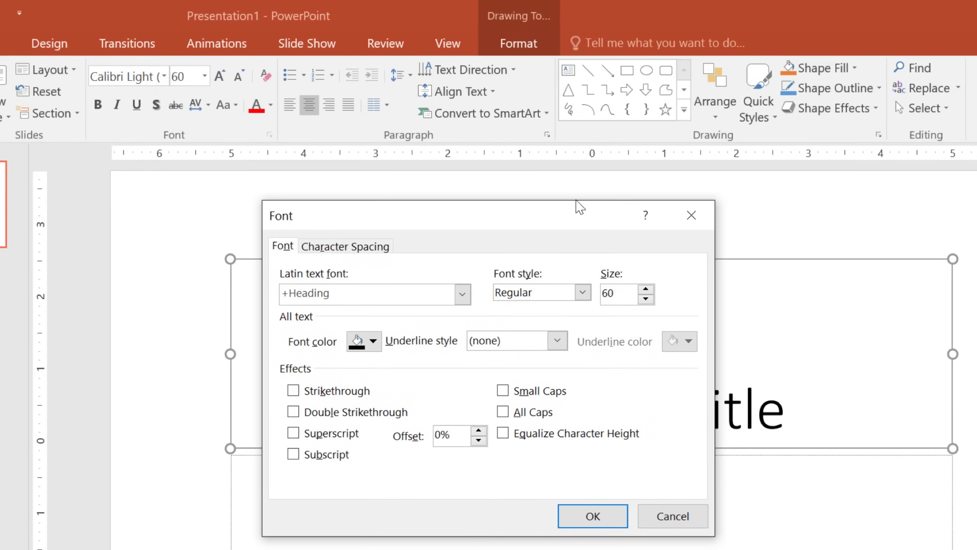
left_click(687, 212)
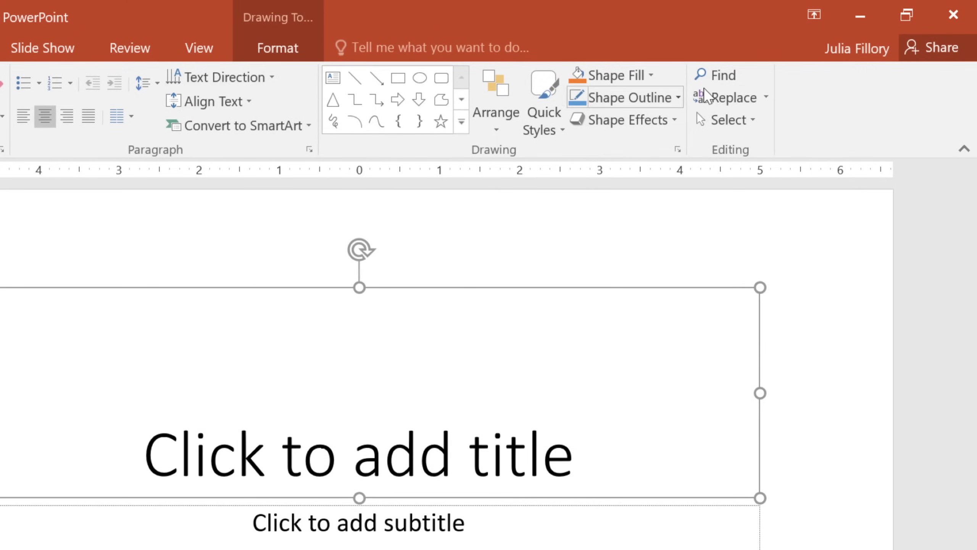
Set the ribbon to Show Tabs, then open and close the account menu.
left_click(812, 19)
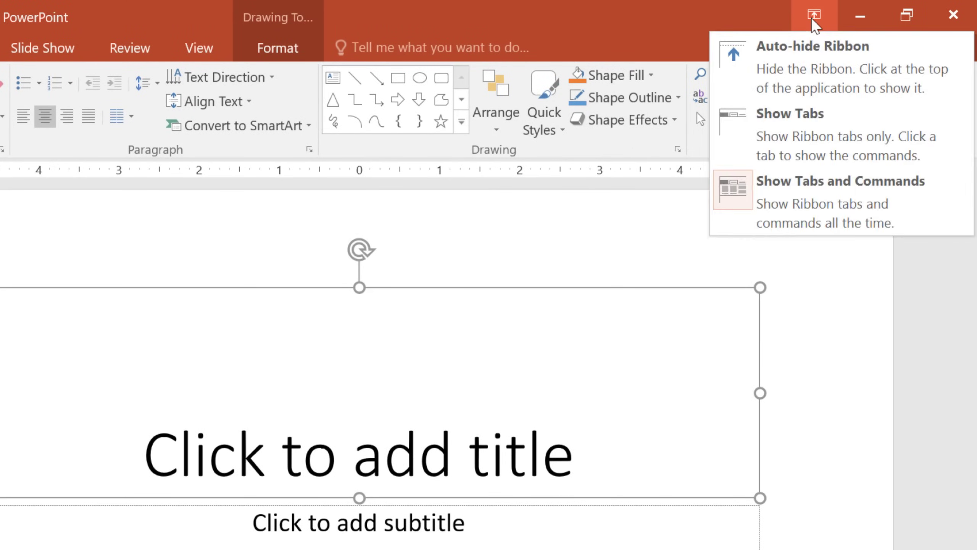
left_click(810, 118)
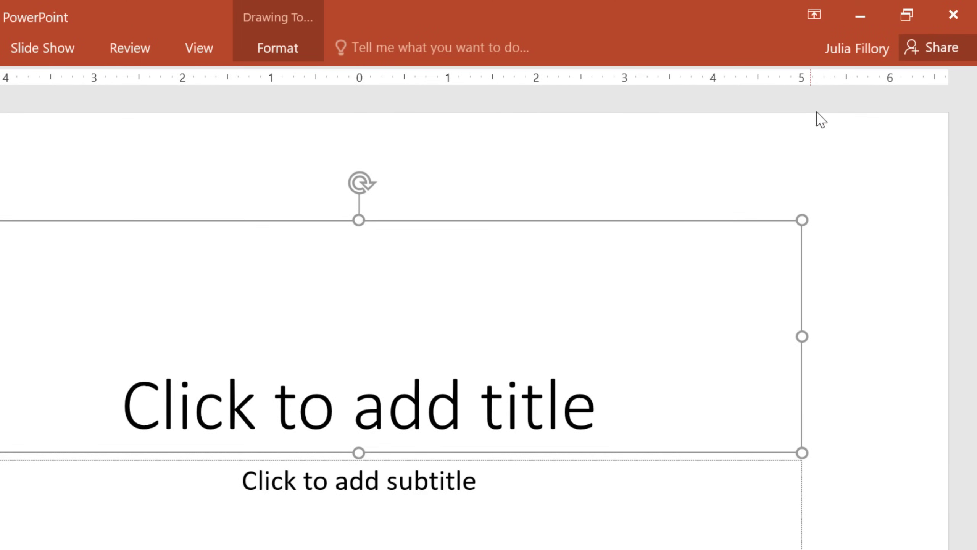
left_click(862, 53)
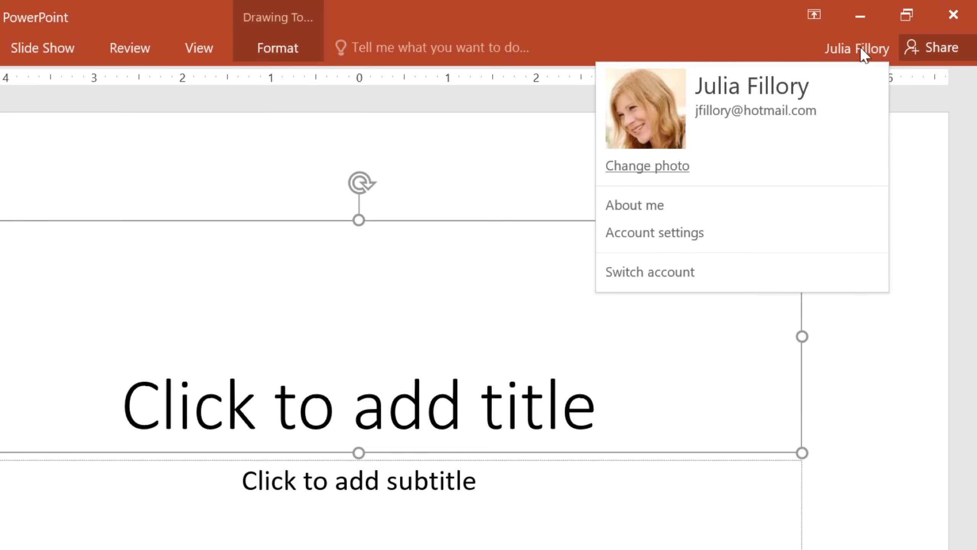
left_click(862, 54)
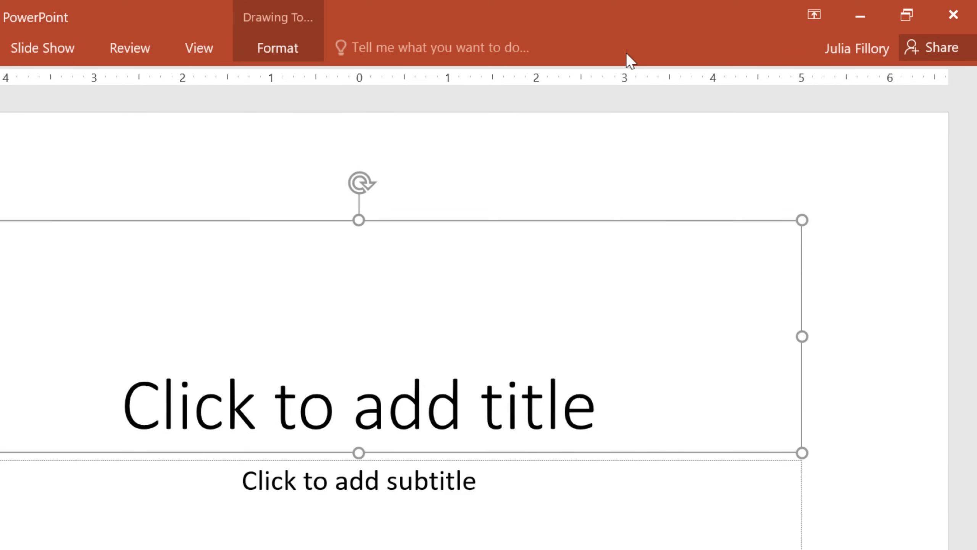
Search Tell me for 'add shape' and bring up the Shapes gallery.
left_click(534, 49)
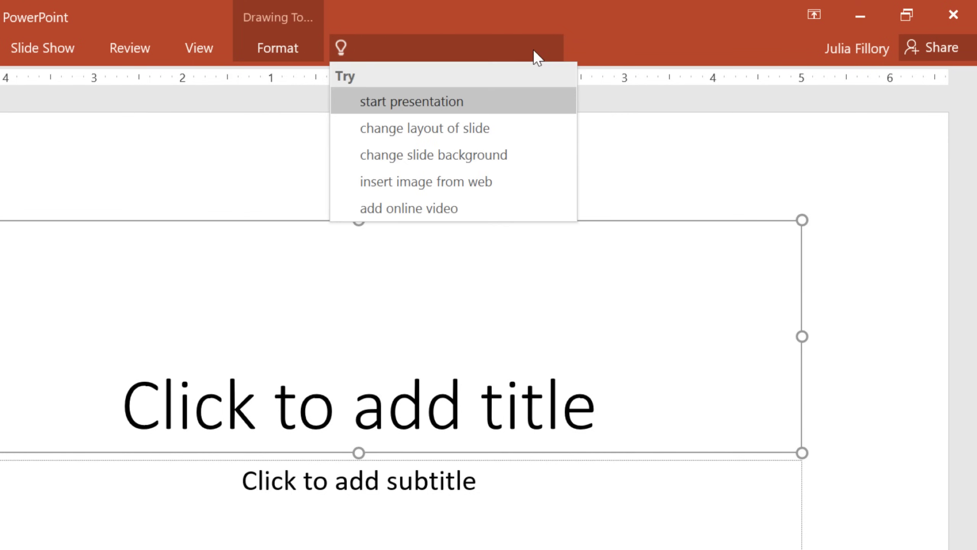
type("add shape")
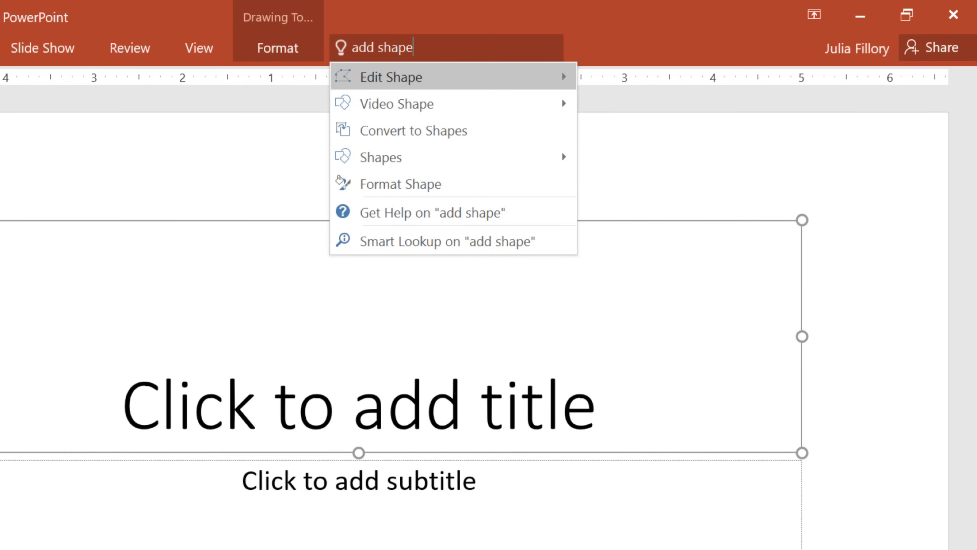
mouse_move(536, 152)
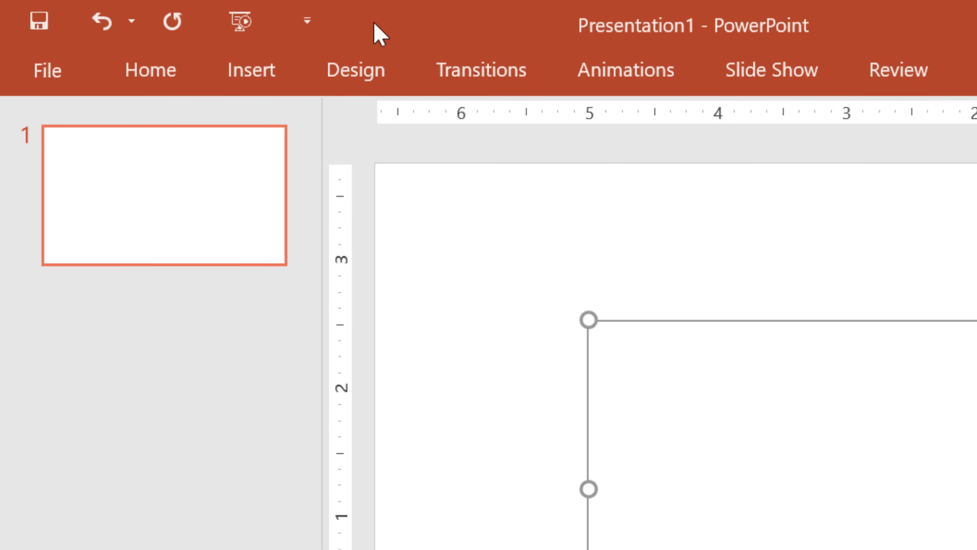
Add the New and Quick Print commands to the Quick Access Toolbar.
left_click(320, 24)
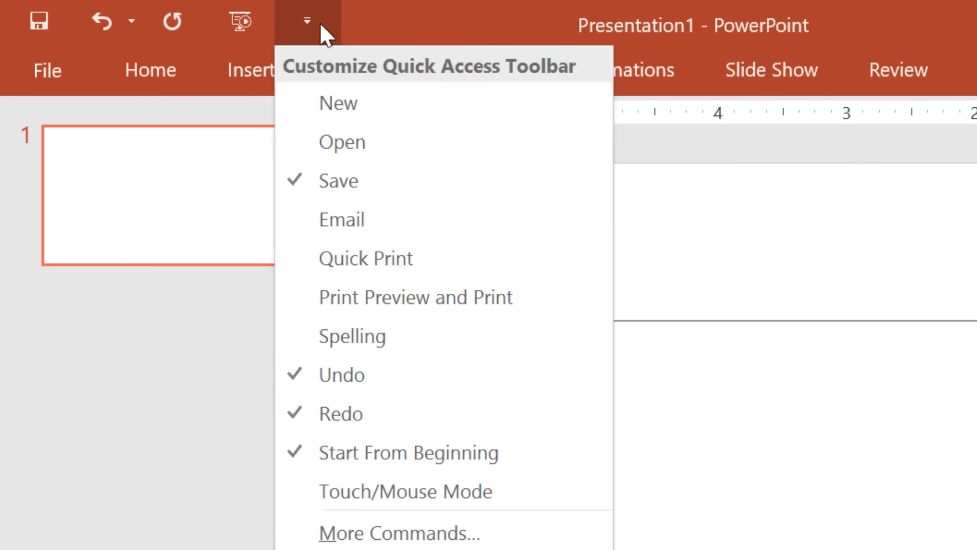
left_click(307, 105)
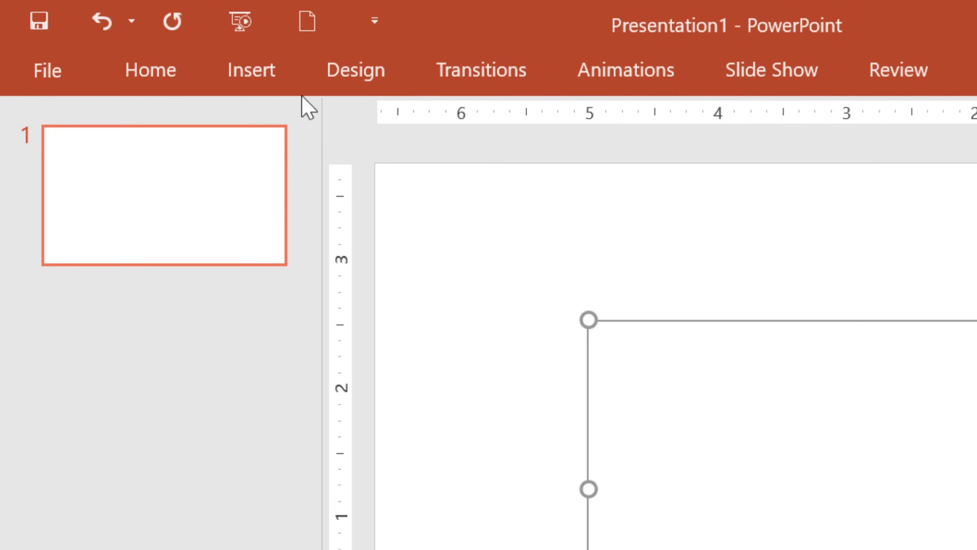
left_click(374, 21)
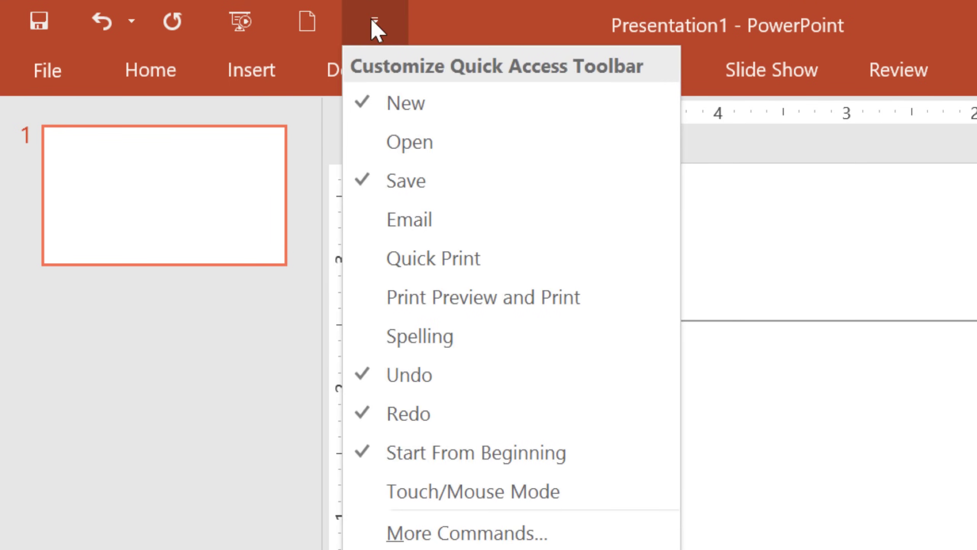
left_click(365, 255)
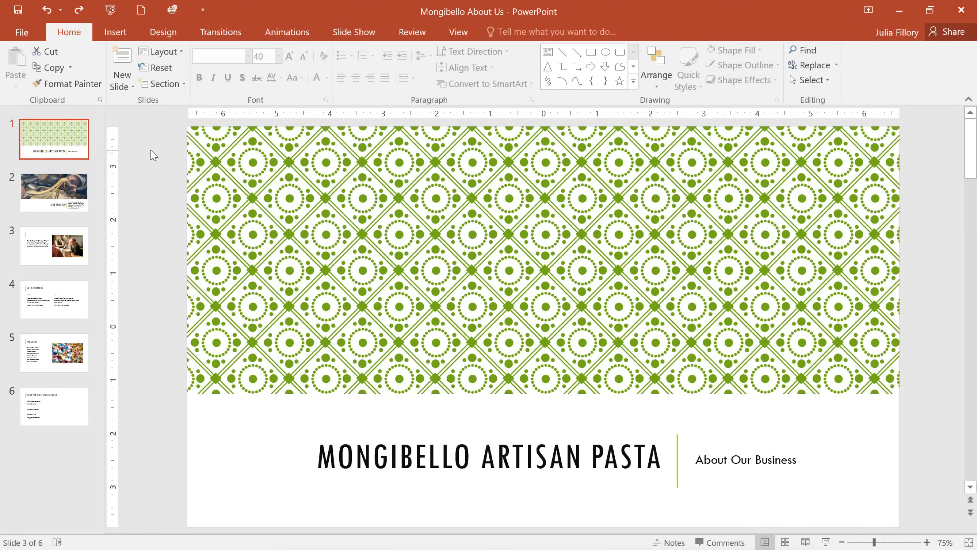
Go to slide 3 and enter 'OUR TEAM' as its title.
left_click(72, 194)
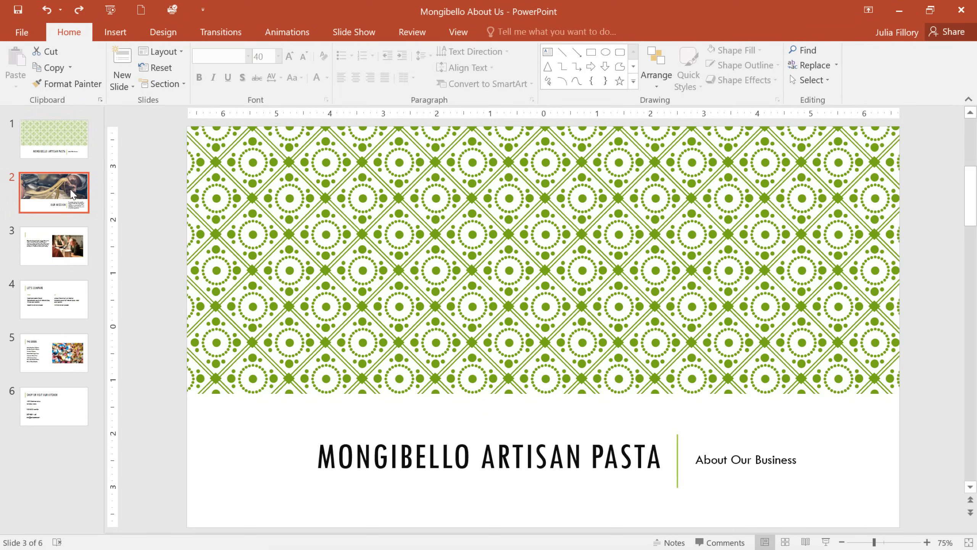
left_click(67, 241)
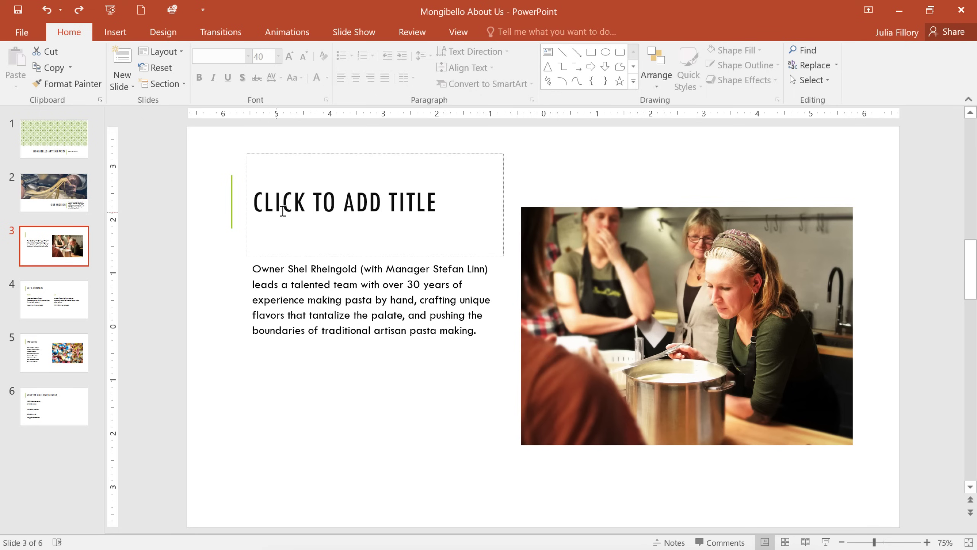
left_click(286, 210)
type("OU")
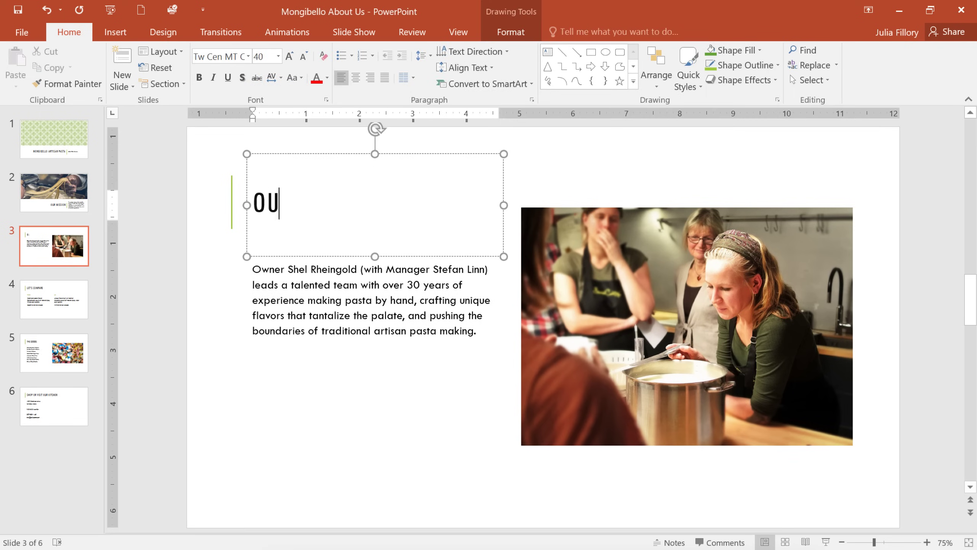
type("R TEAM")
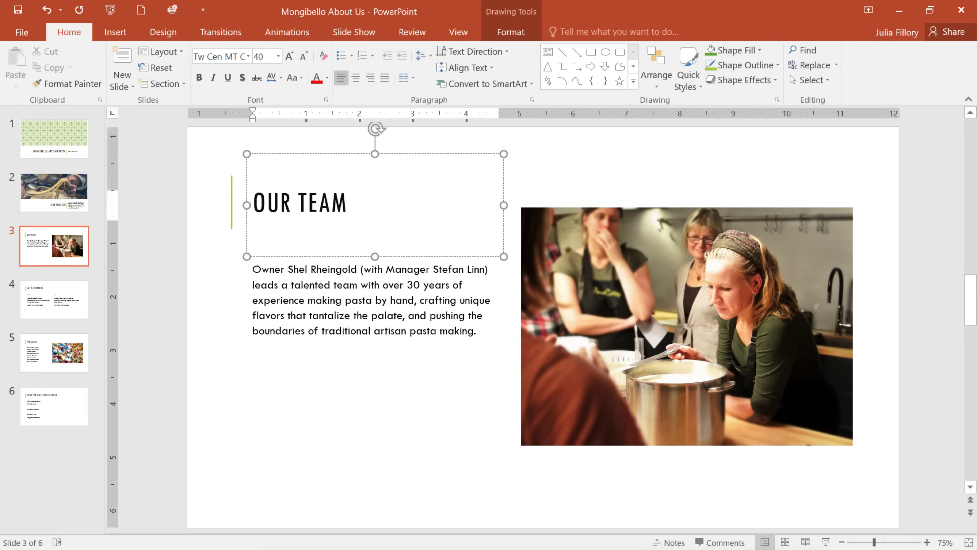
key("Escape")
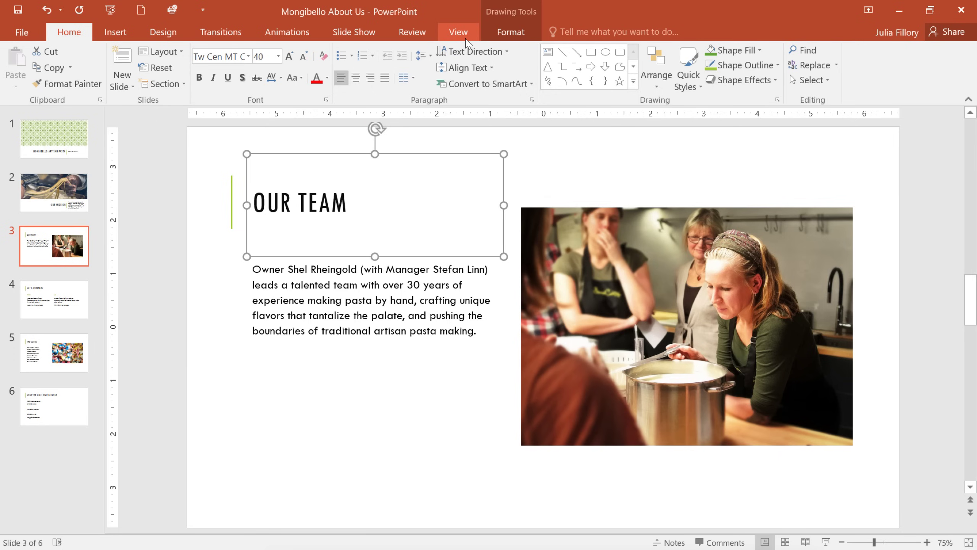
Turn on Gridlines from the View tab's Show group.
left_click(466, 41)
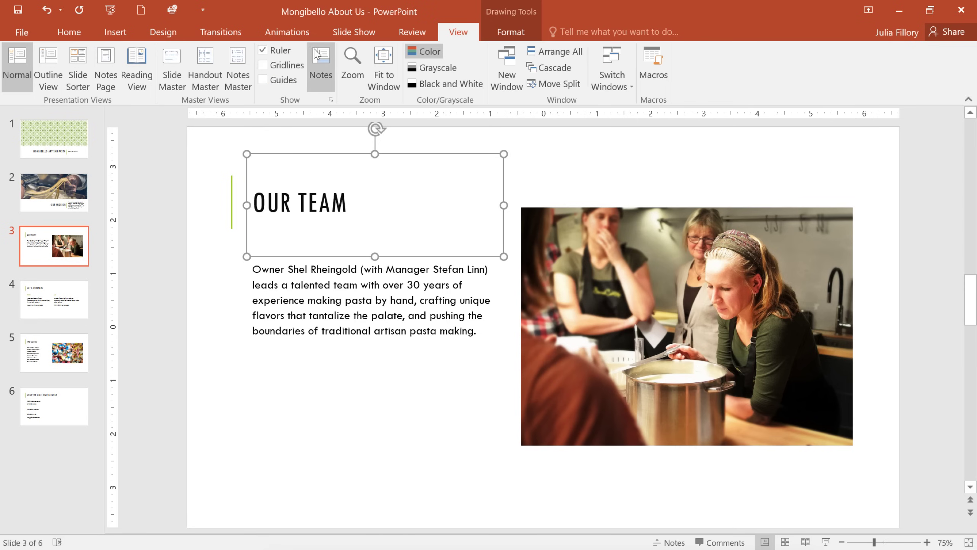
left_click(263, 64)
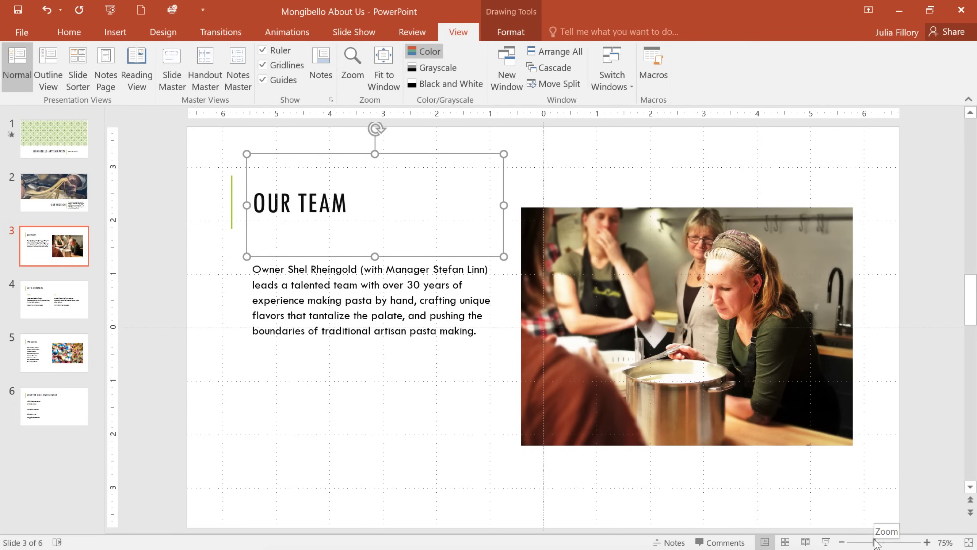
Adjust the zoom, view all six slides in Slide Sorter, then show slide 3 in Reading View.
mouse_move(876, 543)
left_mouse_down()
mouse_move(857, 543)
mouse_move(883, 544)
left_mouse_up()
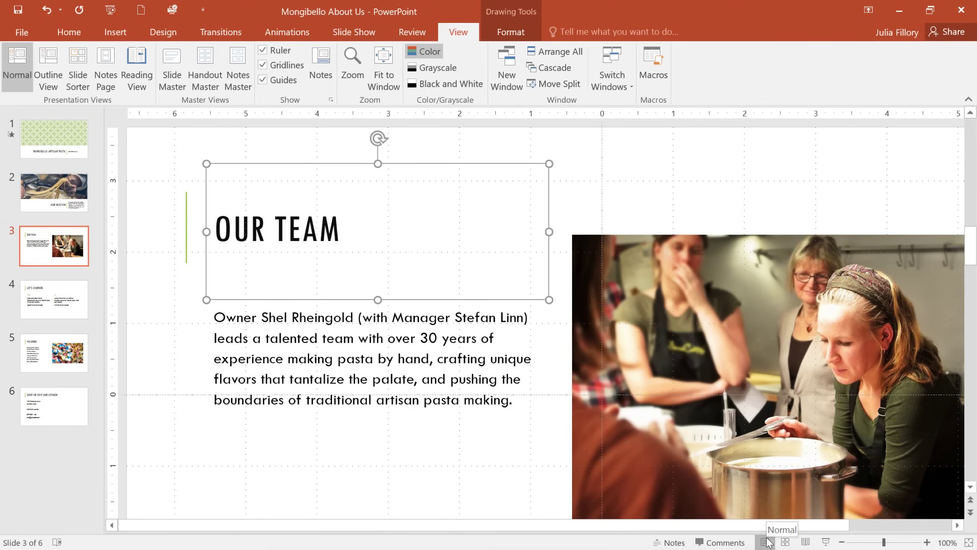
left_click(785, 542)
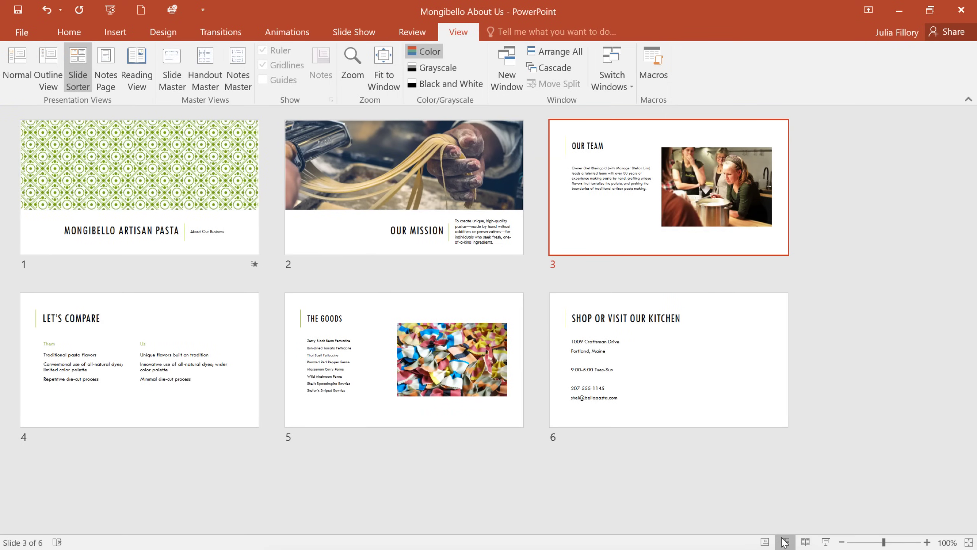
left_click(804, 542)
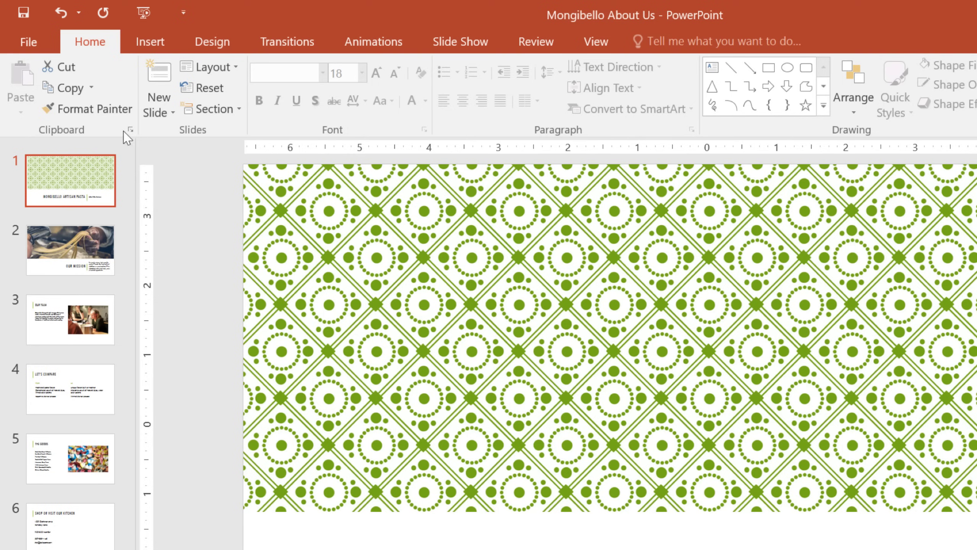
Open the Print page in Backstage to preview the Mongibello deck.
left_click(33, 42)
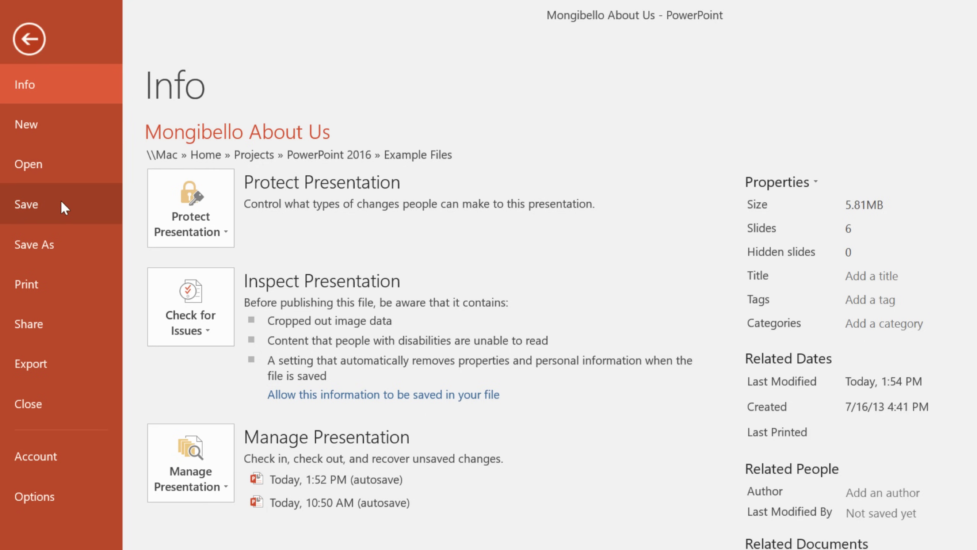
left_click(77, 287)
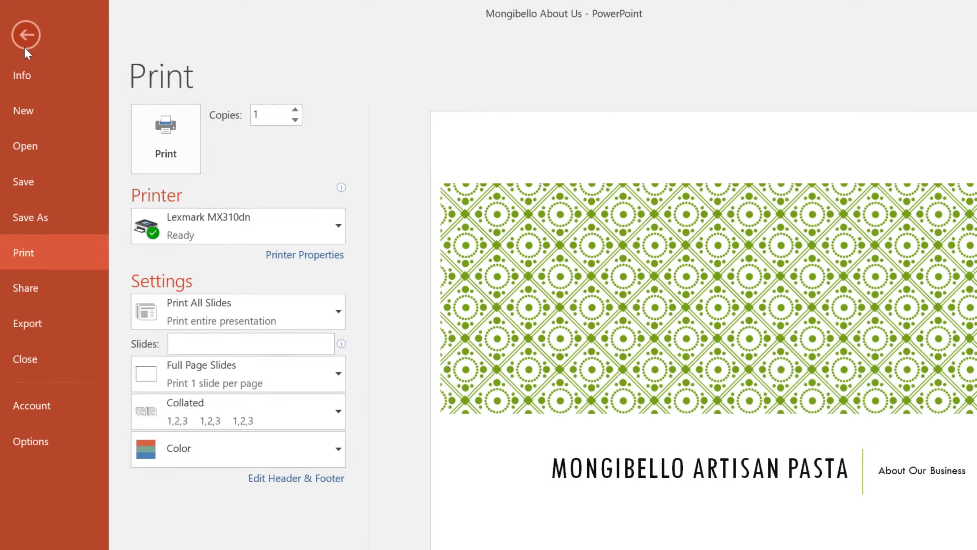
Leave Backstage and return to the Mongibello Artisan Pasta title slide.
left_click(28, 42)
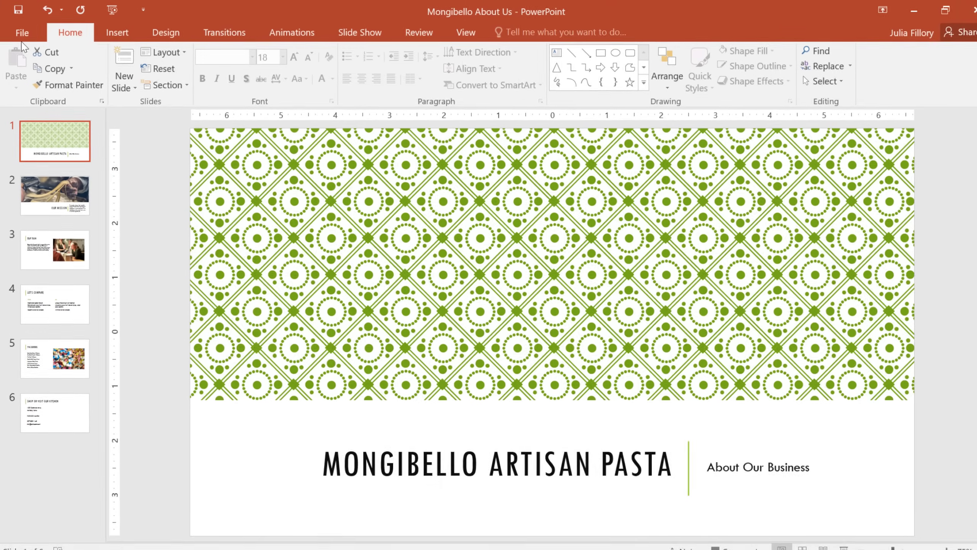